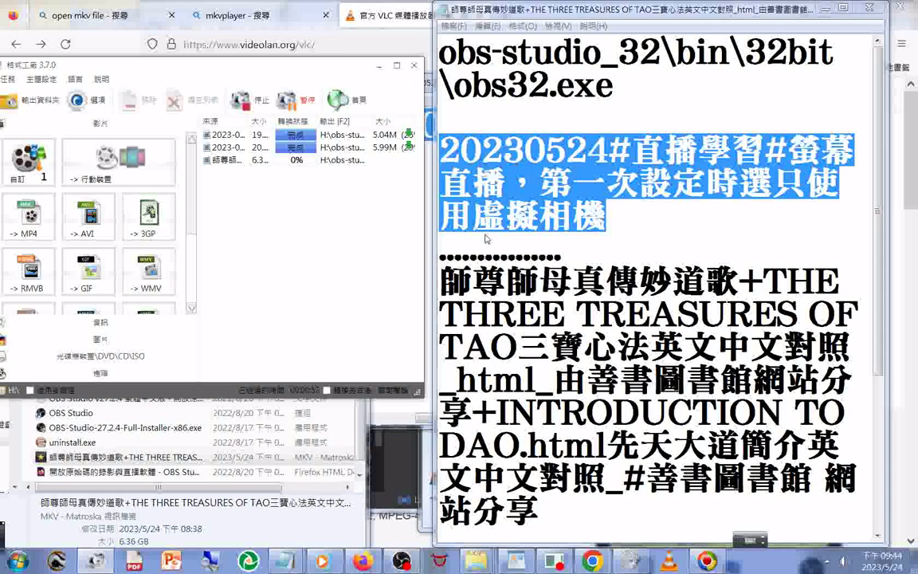
- Bring up the 官方 VLC 媒體播放器下載 text note and turn on word wrap so all its text fits the window
{"action": "mouse_move", "coordinate": [289, 561]}
{"action": "mouse_move", "coordinate": [279, 451]}
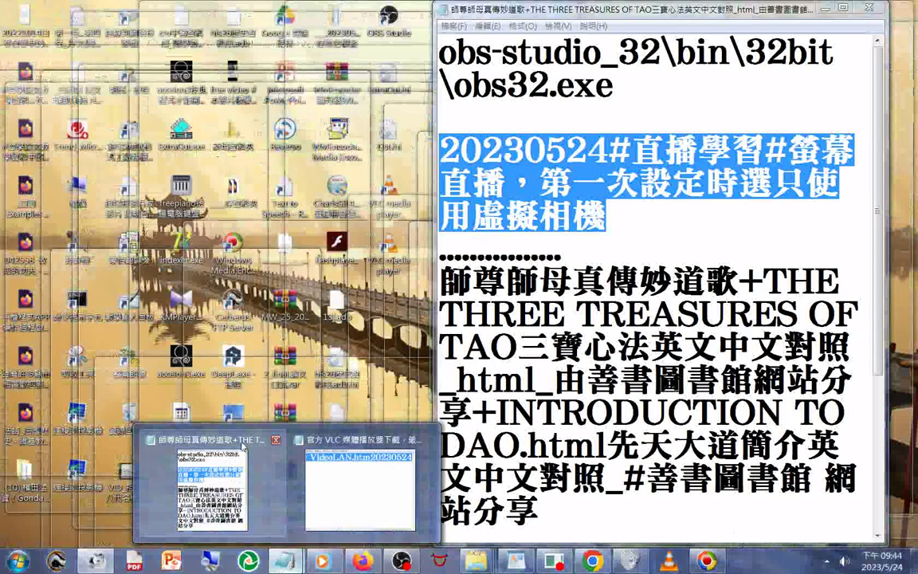
{"action": "mouse_move", "coordinate": [349, 449]}
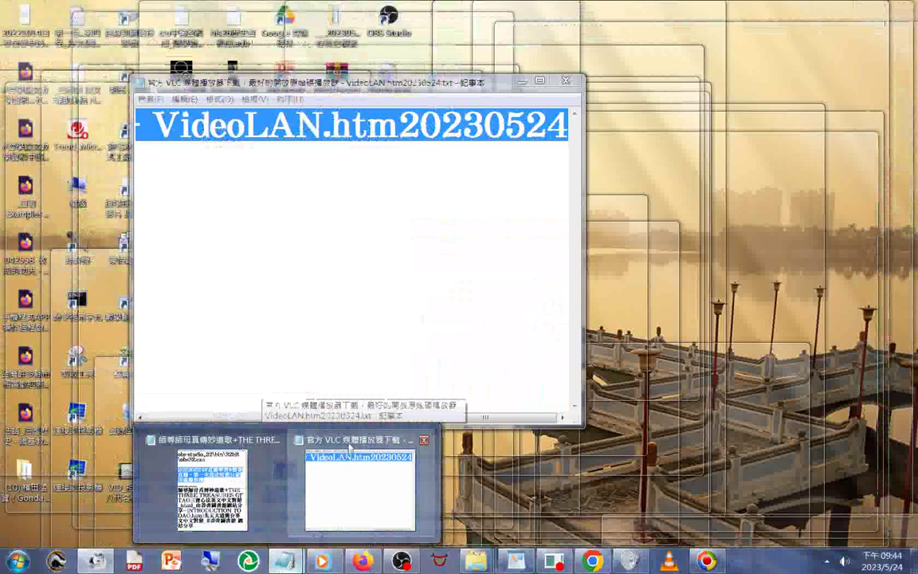
{"action": "left_click", "coordinate": [349, 448]}
{"action": "left_click", "coordinate": [220, 99]}
{"action": "left_click", "coordinate": [279, 112]}
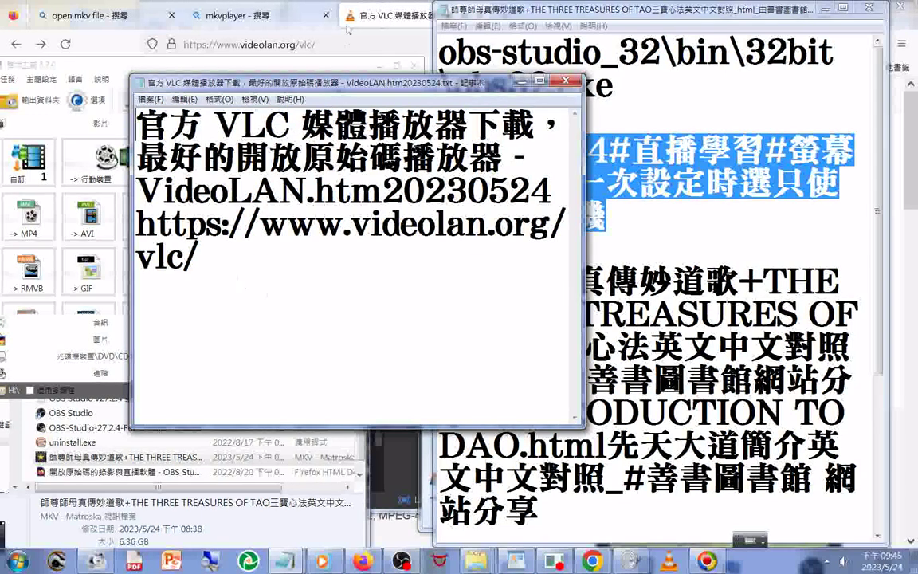
- Place the VLC note window below the Format Factory list and narrow it to fit beside the 師尊師母真傳妙道歌 note
{"action": "left_click_drag", "start_coordinate": [409, 92], "coordinate": [263, 224]}
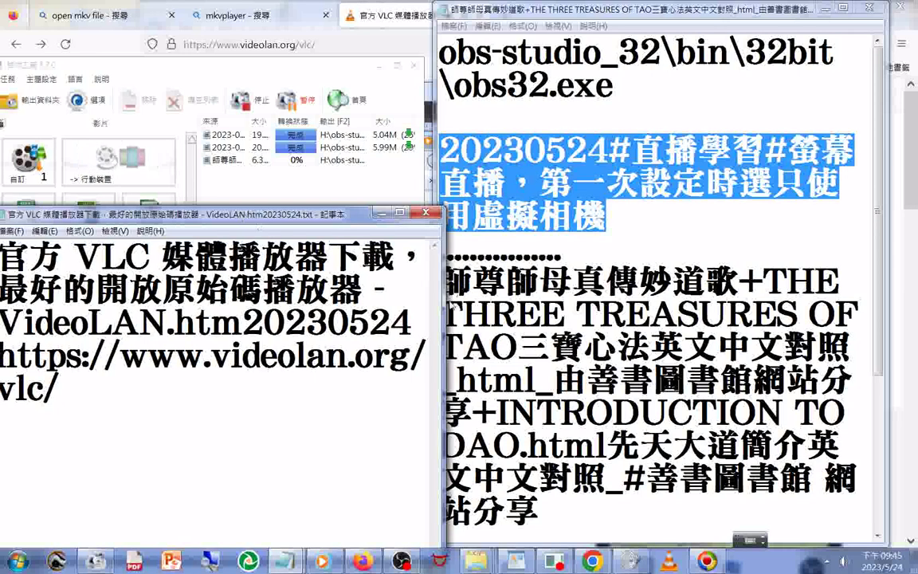
{"action": "left_click", "coordinate": [449, 310]}
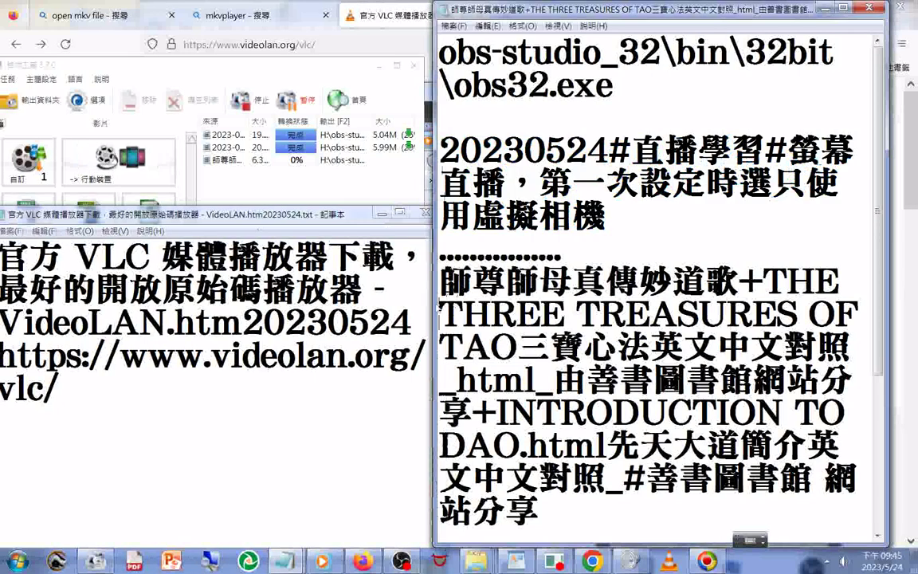
{"action": "left_click", "coordinate": [426, 262]}
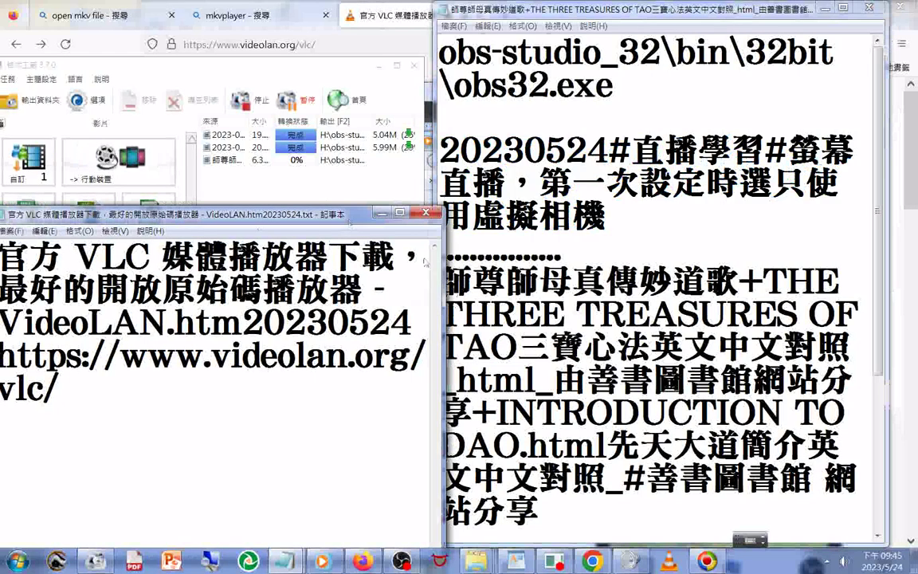
{"action": "left_click_drag", "start_coordinate": [444, 281], "coordinate": [431, 281]}
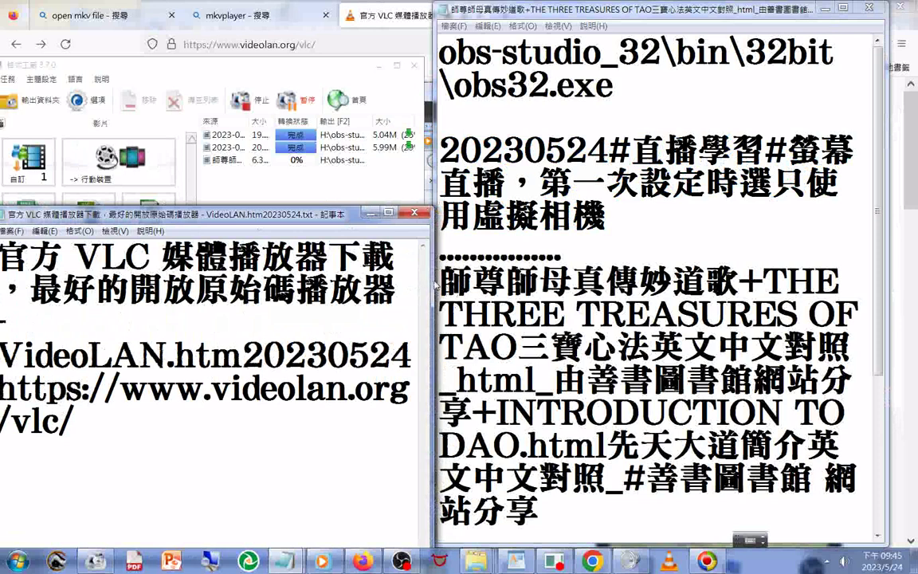
{"action": "left_click_drag", "start_coordinate": [106, 216], "coordinate": [114, 223]}
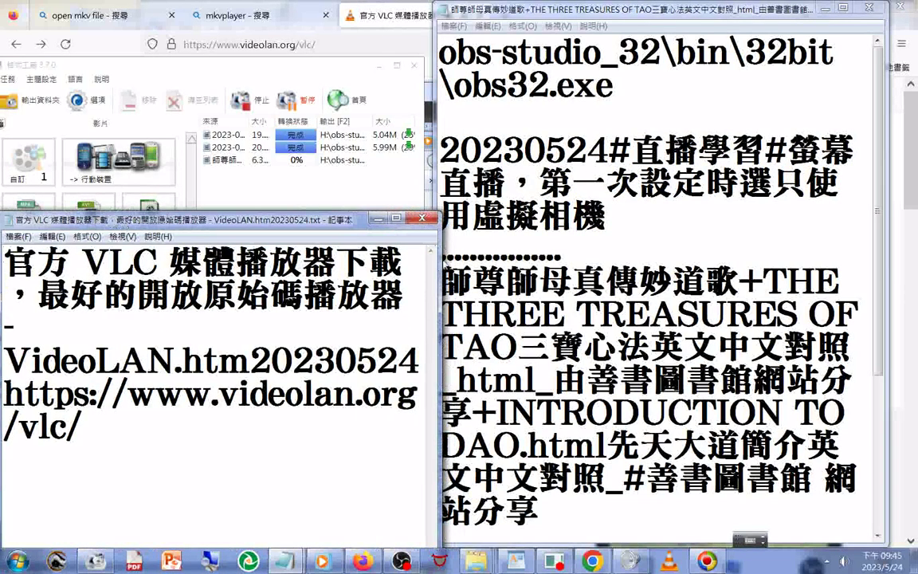
{"action": "left_click_drag", "start_coordinate": [440, 263], "coordinate": [432, 268]}
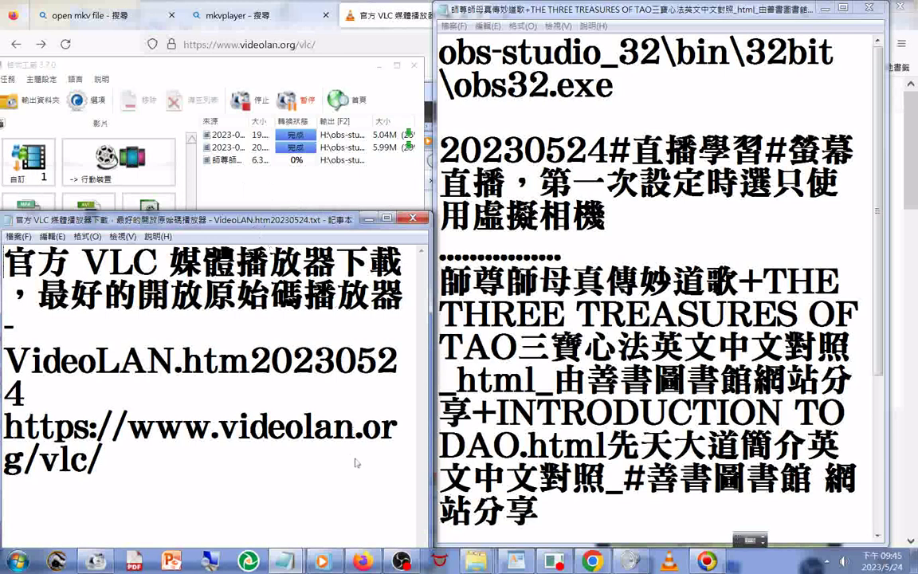
- Switch to OBS, make a short test recording and start the virtual camera
{"action": "left_click", "coordinate": [401, 561]}
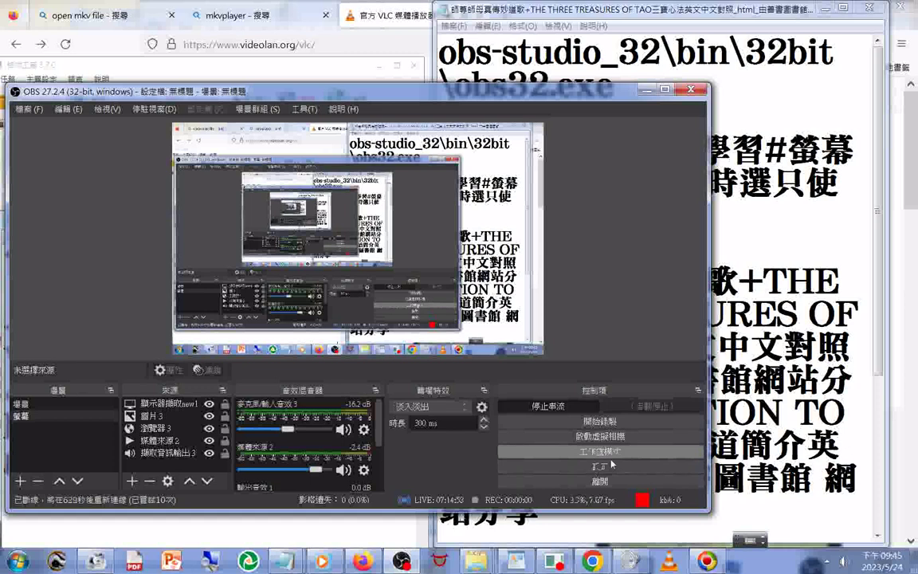
{"action": "left_click", "coordinate": [600, 422]}
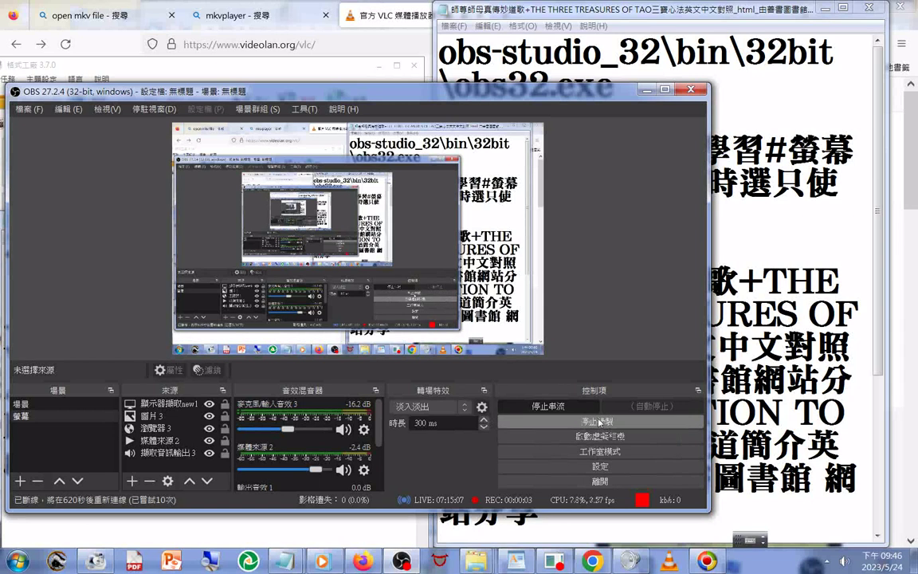
{"action": "left_click", "coordinate": [603, 425]}
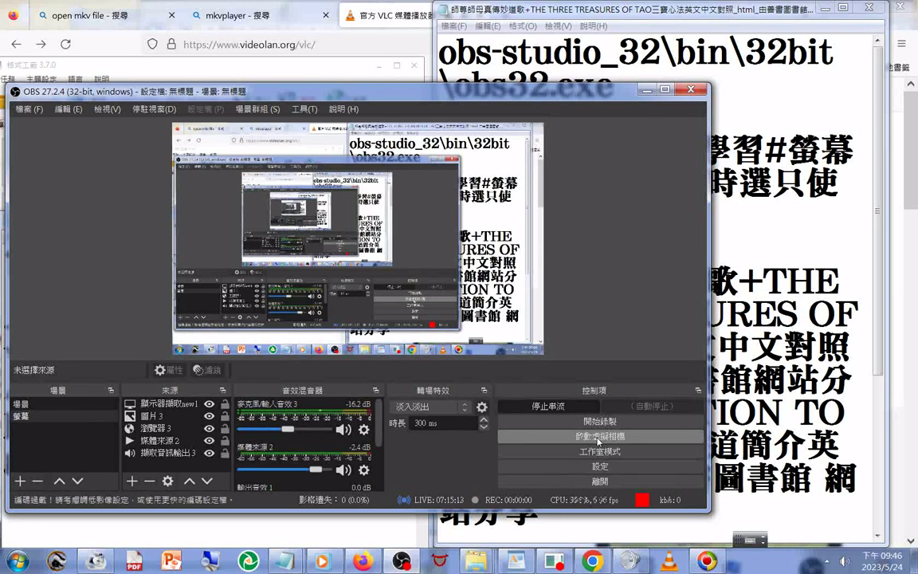
{"action": "left_click", "coordinate": [598, 439]}
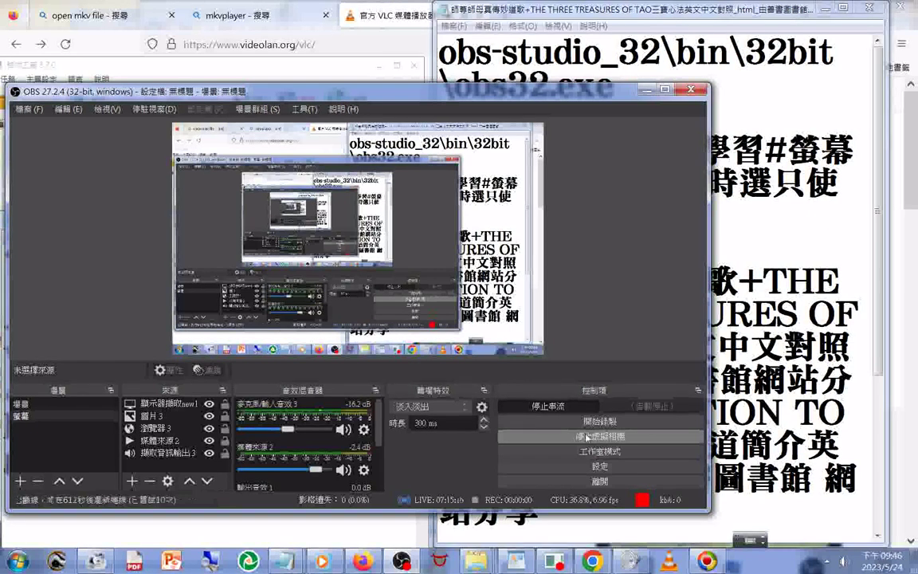
- Switch to the YouTube Studio live page and bring both text notes and the Format Factory window in front of it
{"action": "left_click", "coordinate": [594, 561]}
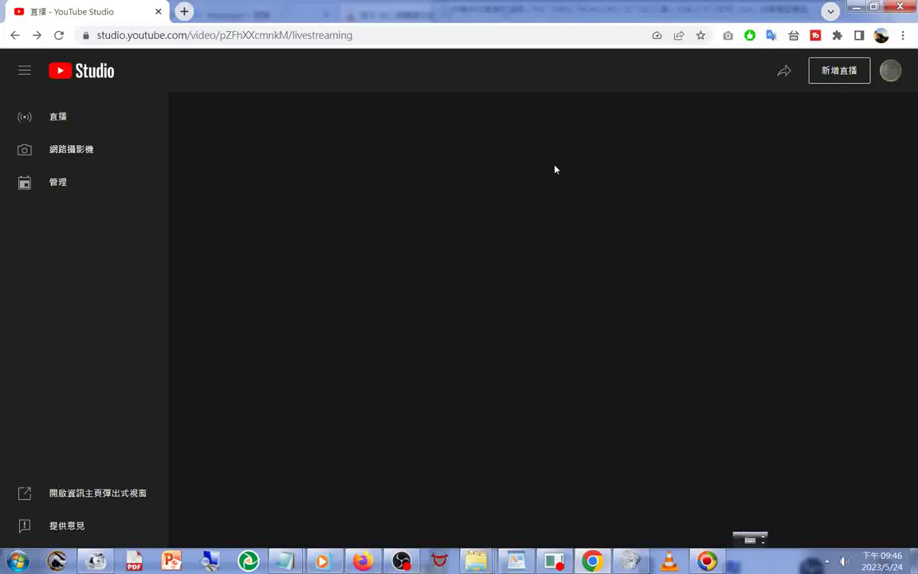
{"action": "mouse_move", "coordinate": [284, 561]}
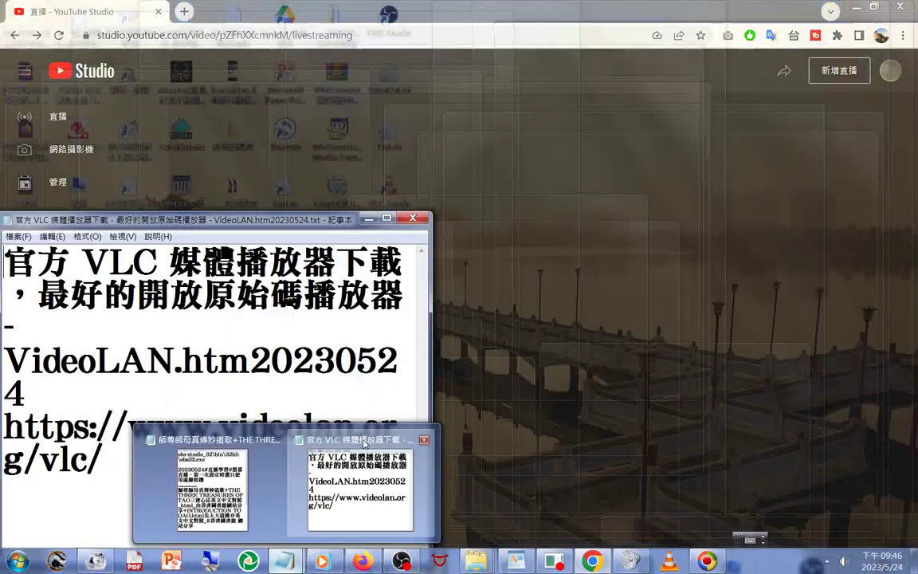
{"action": "left_click", "coordinate": [364, 447]}
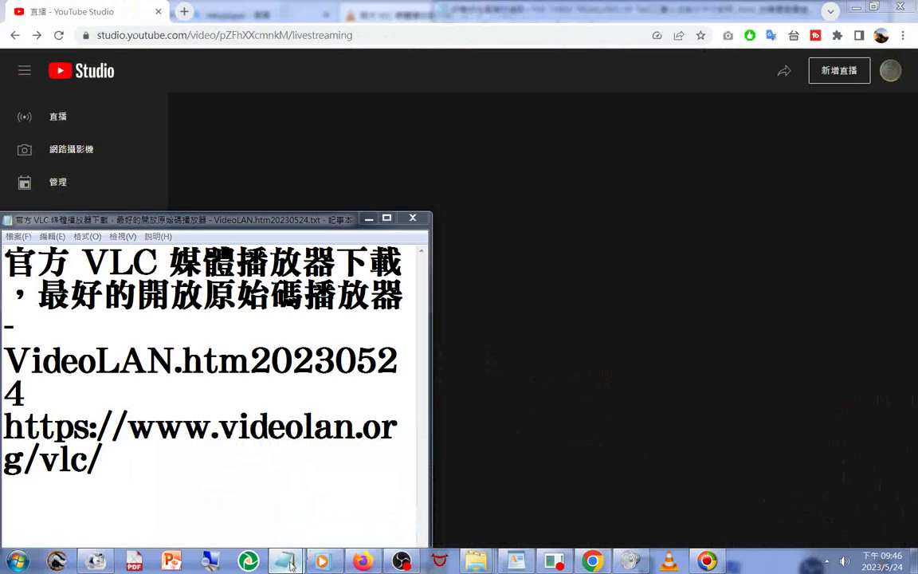
{"action": "mouse_move", "coordinate": [294, 561]}
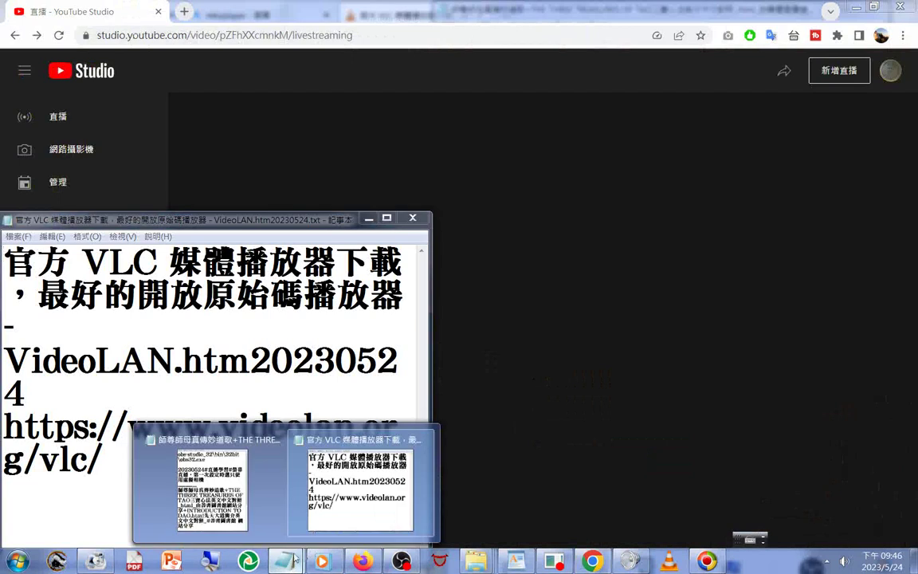
{"action": "left_click", "coordinate": [248, 479]}
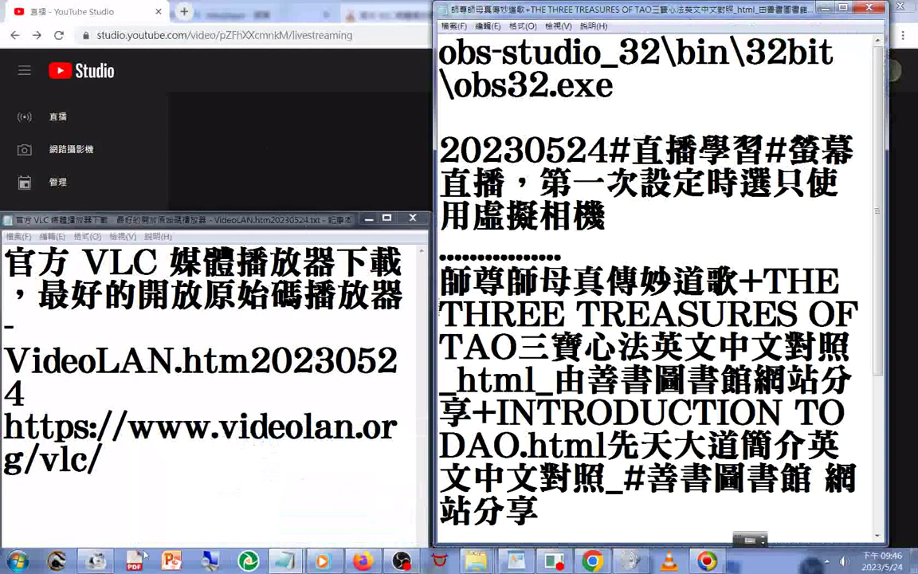
{"action": "left_click", "coordinate": [95, 509]}
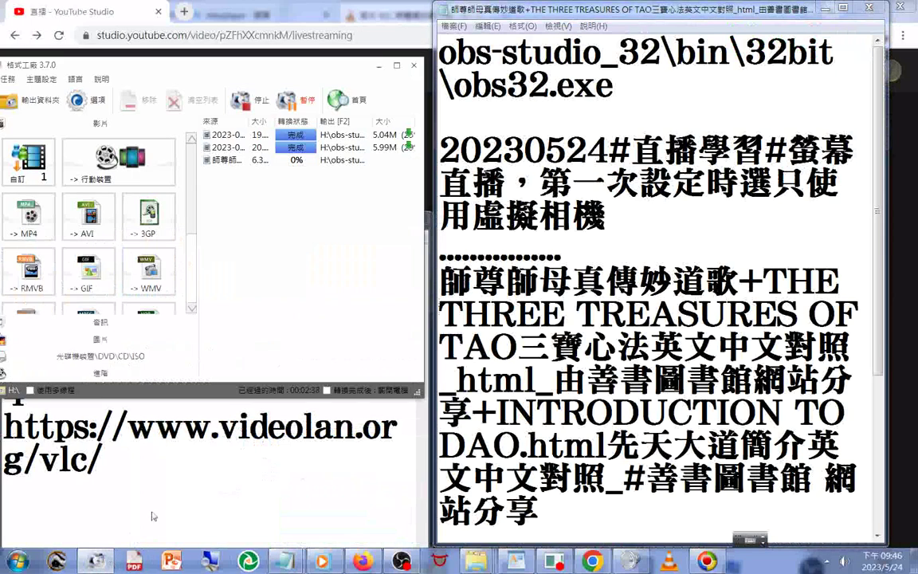
{"action": "left_click", "coordinate": [154, 457]}
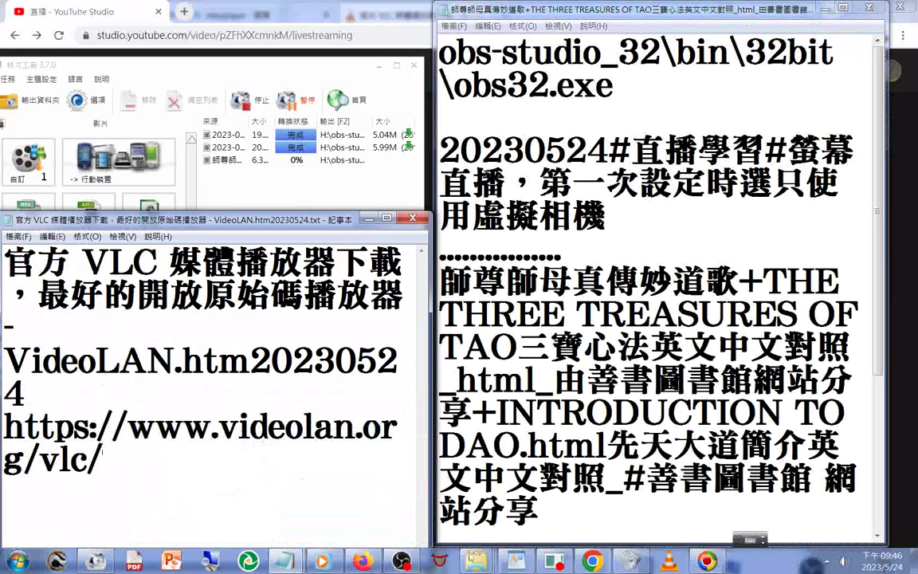
{"action": "right_click", "coordinate": [476, 562]}
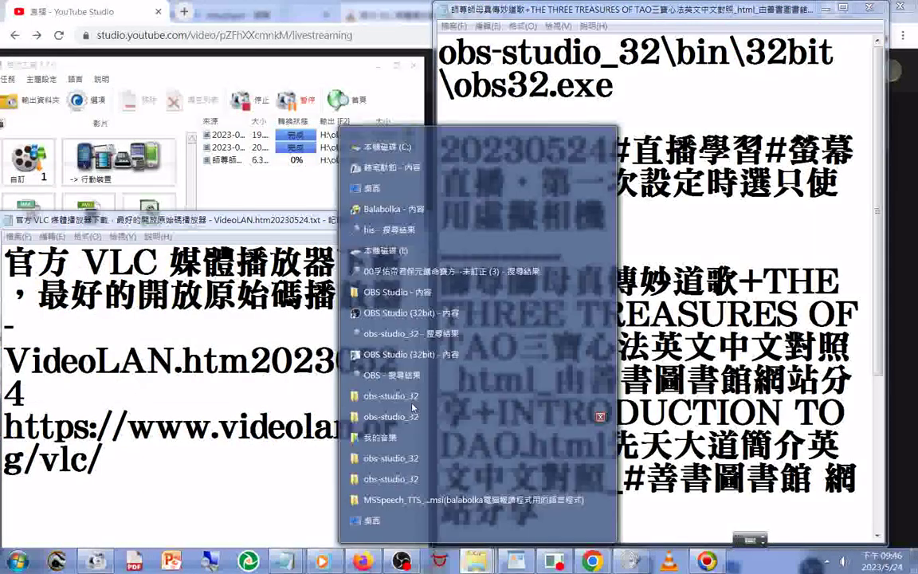
{"action": "left_click", "coordinate": [391, 374]}
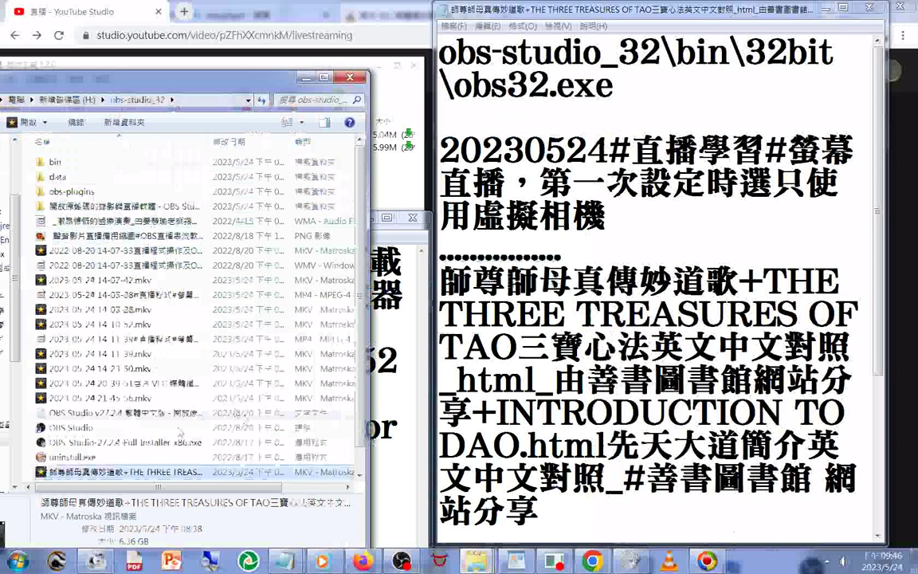
{"action": "left_click", "coordinate": [151, 443]}
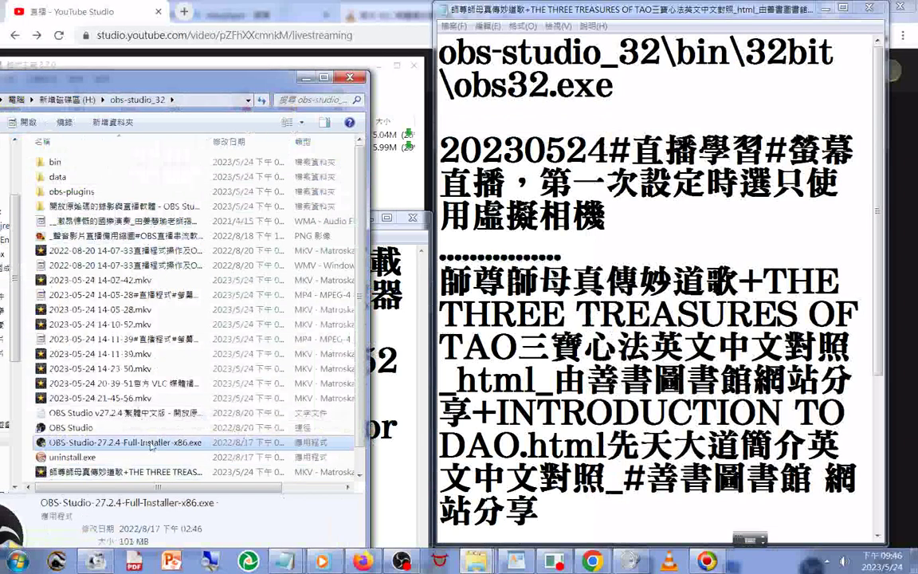
{"action": "scroll", "coordinate": [137, 443], "scroll_direction": "down", "scroll_amount": 1}
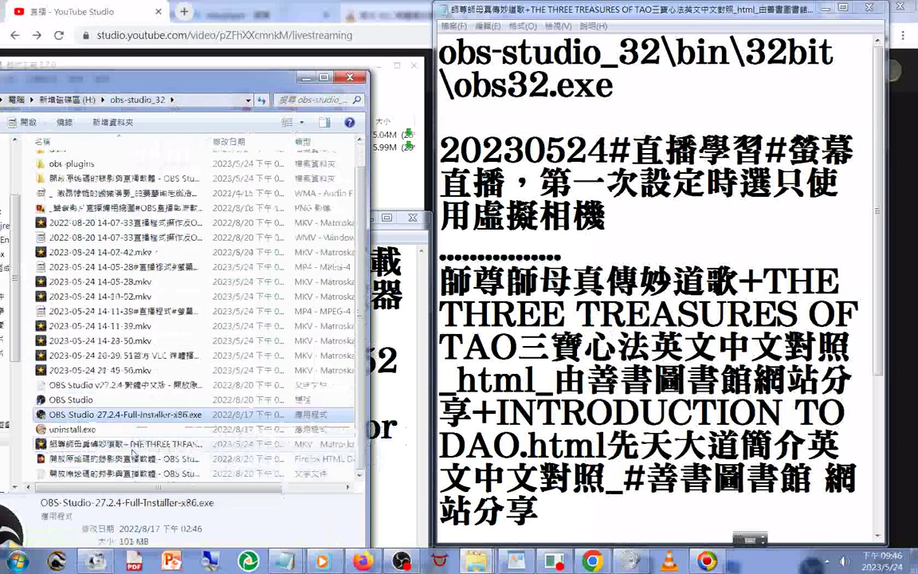
{"action": "left_click", "coordinate": [134, 445]}
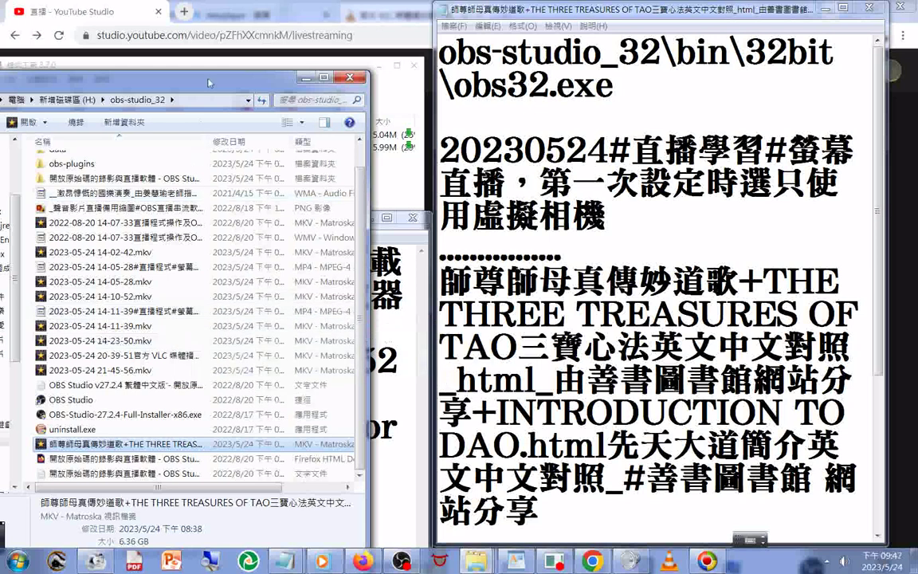
{"action": "left_click_drag", "start_coordinate": [202, 92], "coordinate": [226, 60]}
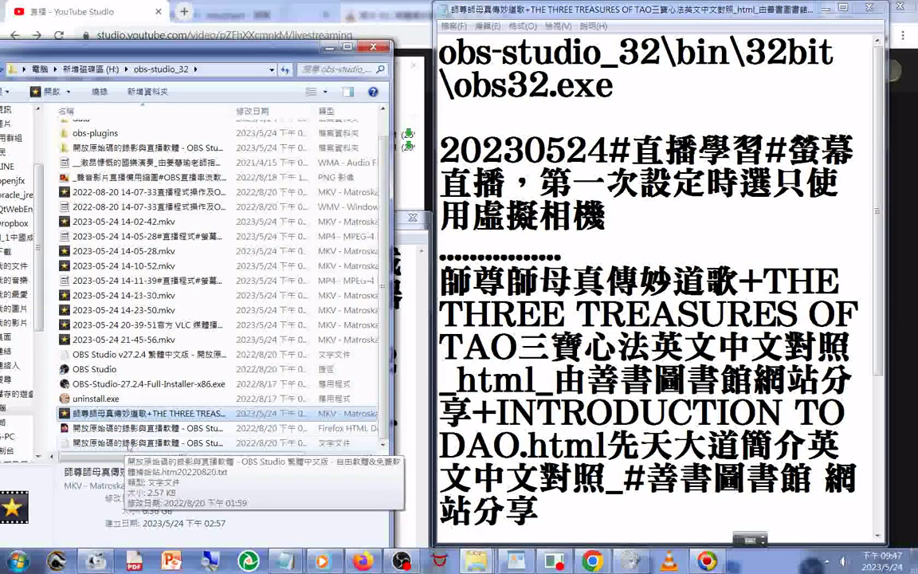
{"action": "left_click", "coordinate": [165, 356]}
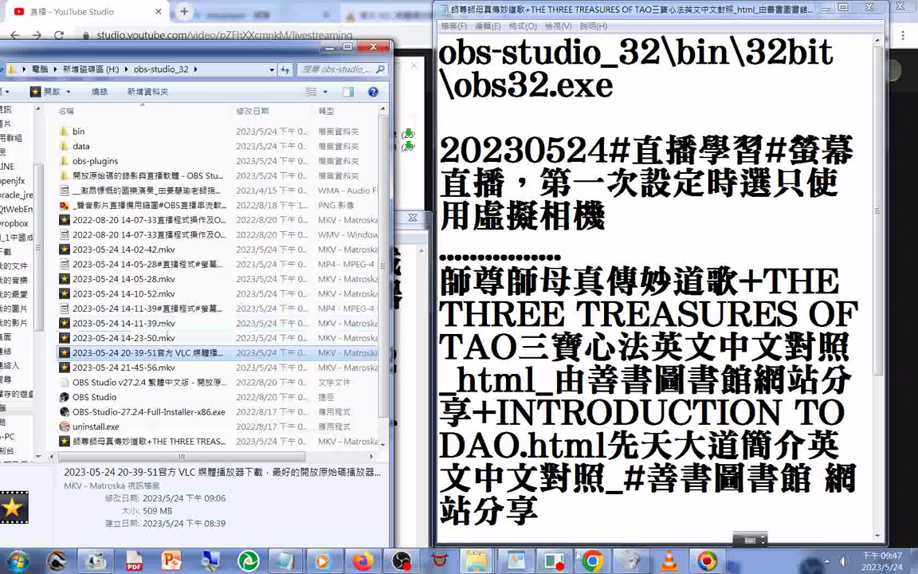
- Switch to YouTube Studio, request a new live stream and reload the live stream management page
{"action": "key", "text": "alt+Tab"}
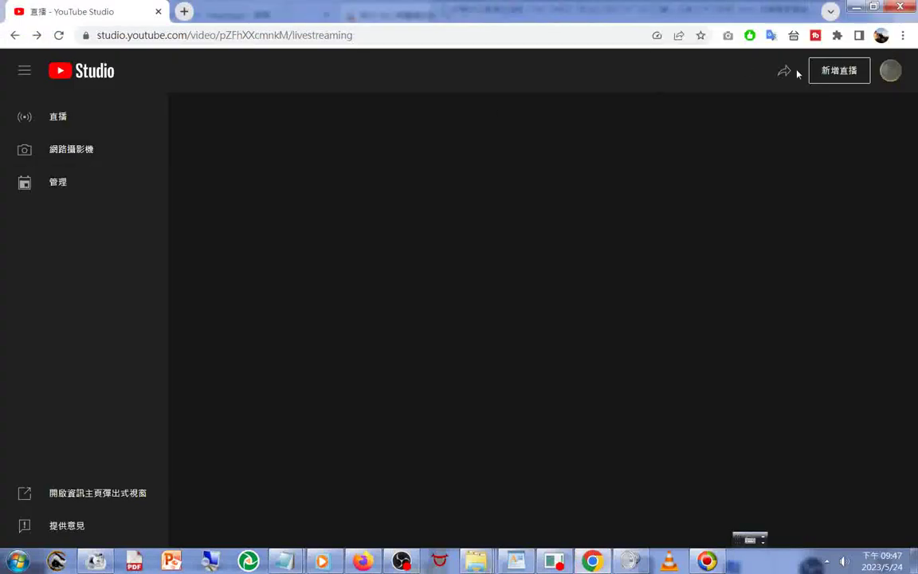
{"action": "left_click", "coordinate": [837, 72]}
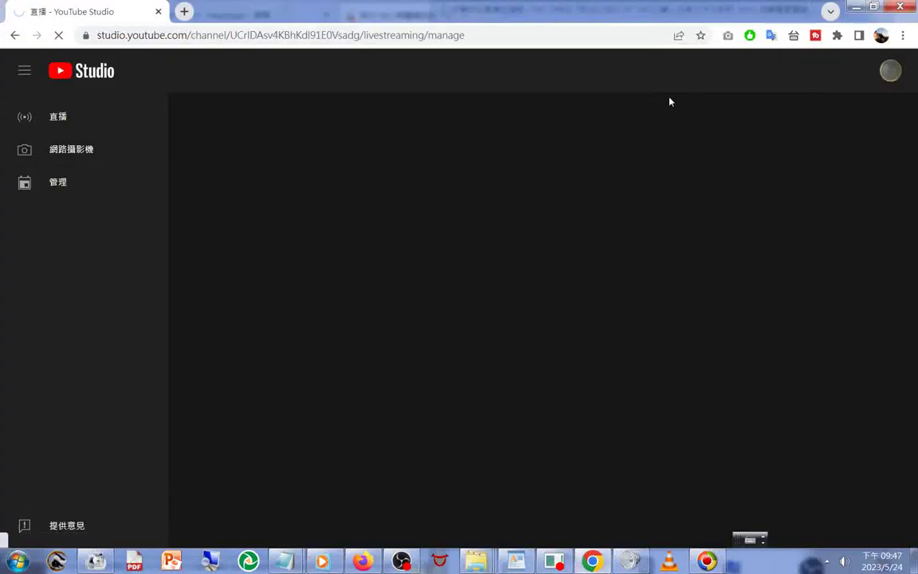
{"action": "left_click", "coordinate": [59, 38]}
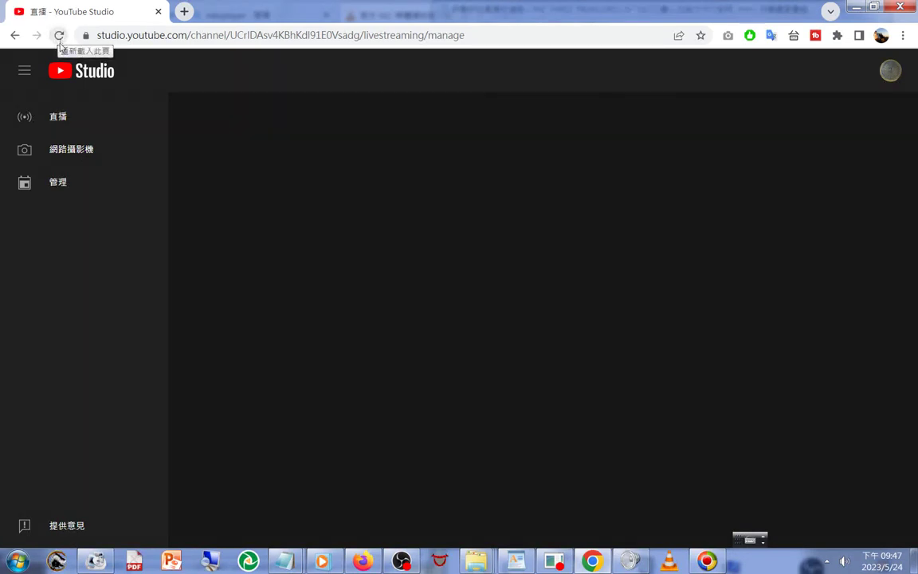
{"action": "left_click", "coordinate": [60, 42]}
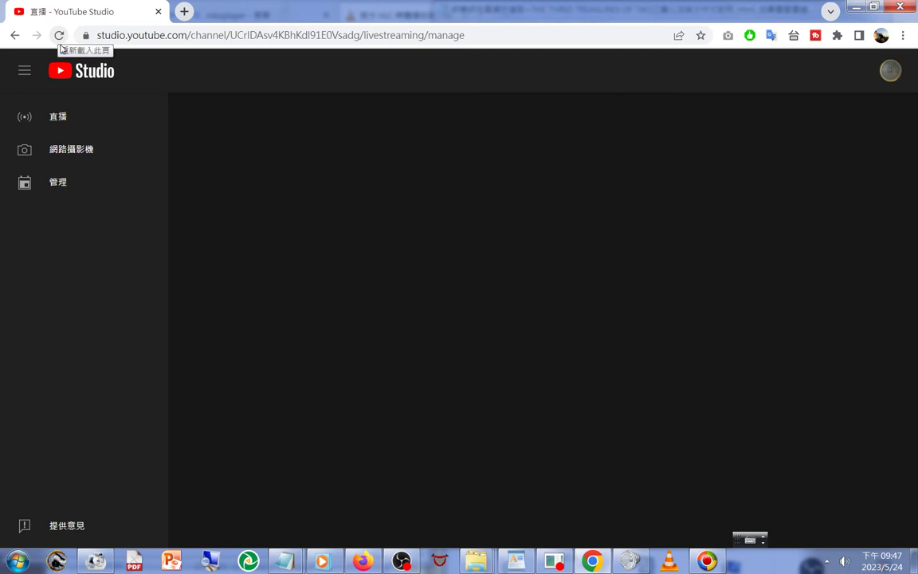
{"action": "left_click", "coordinate": [59, 36]}
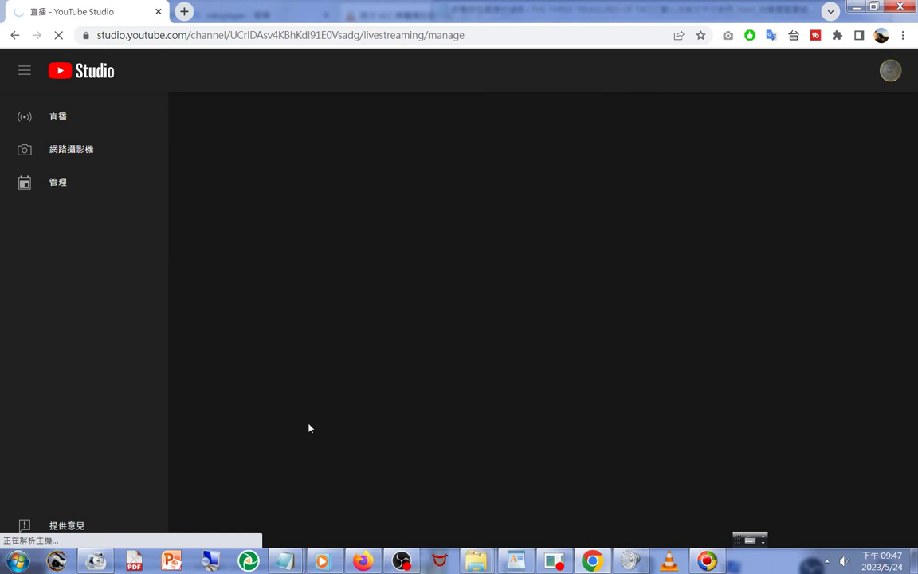
- Return to OBS and make another recording of a few seconds with the virtual camera still running
{"action": "left_click", "coordinate": [401, 562]}
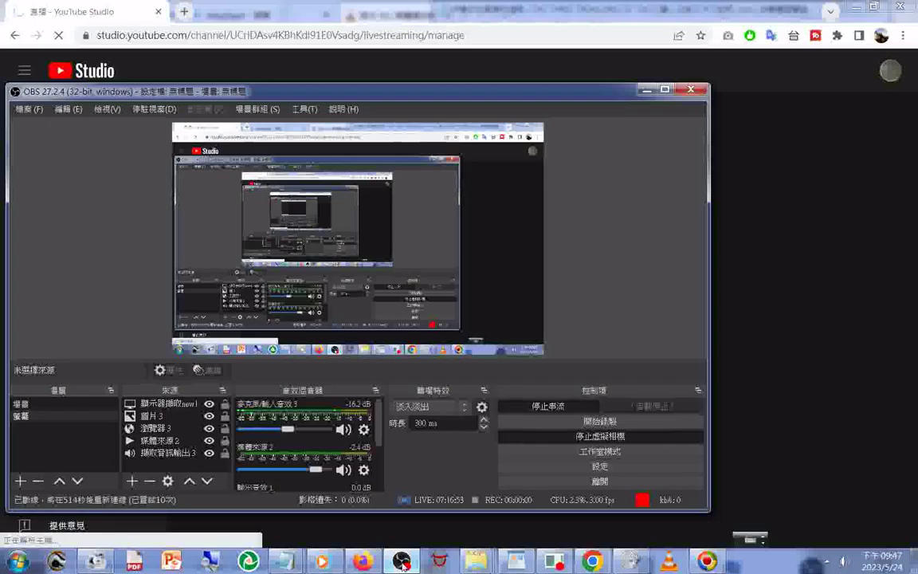
{"action": "left_click", "coordinate": [600, 423]}
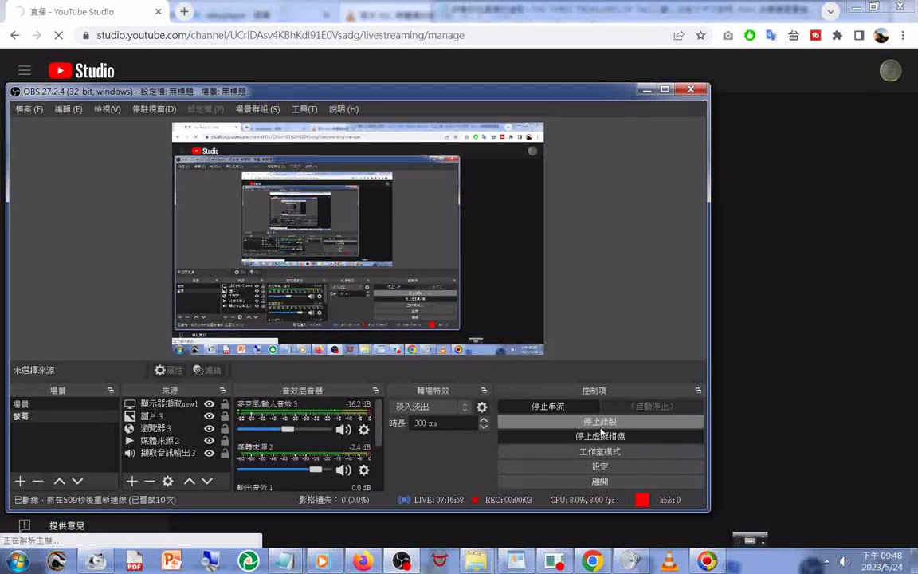
{"action": "left_click", "coordinate": [601, 422]}
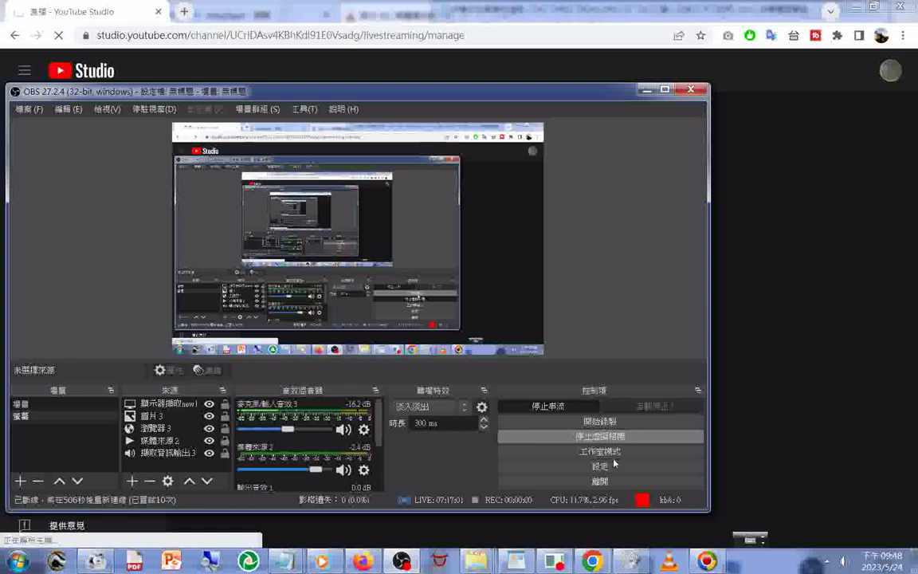
- Stop the virtual camera and end the live stream, agreeing to go offline
{"action": "left_click", "coordinate": [605, 440]}
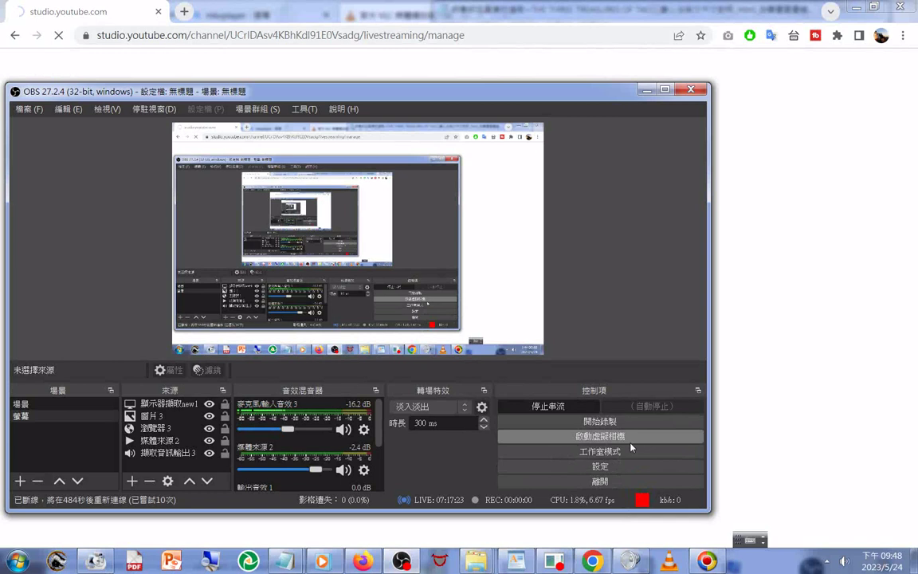
{"action": "left_click", "coordinate": [562, 407]}
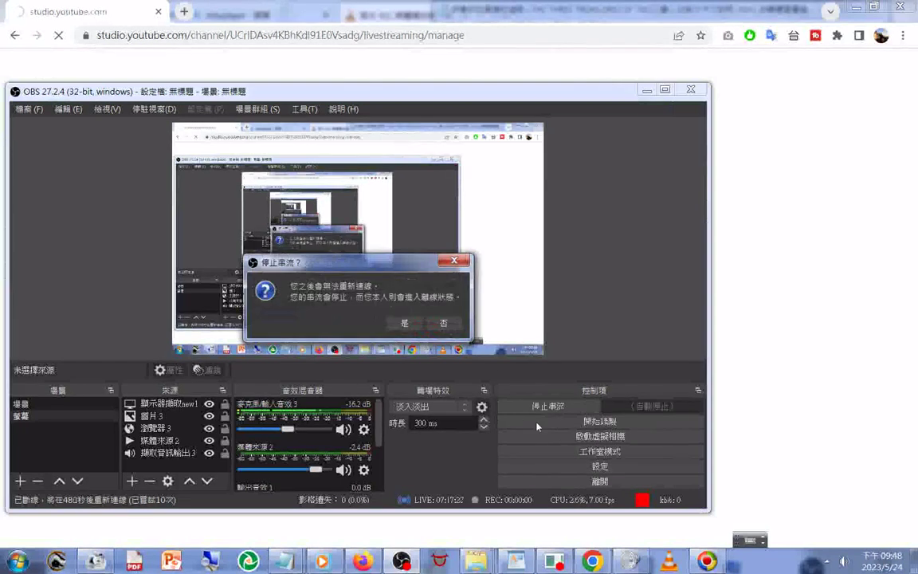
{"action": "left_click", "coordinate": [403, 325]}
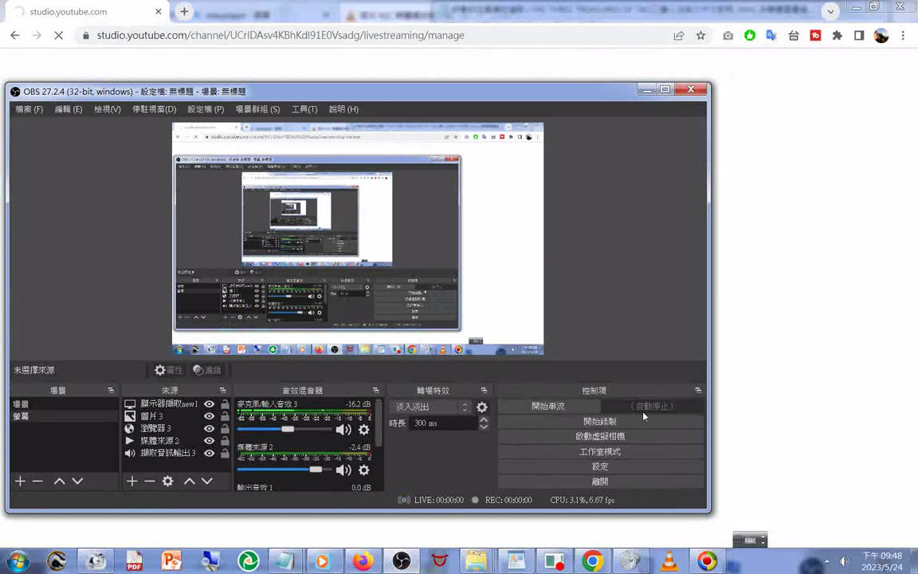
- Start the virtual camera once more, stop it again and close OBS
{"action": "left_click", "coordinate": [605, 439]}
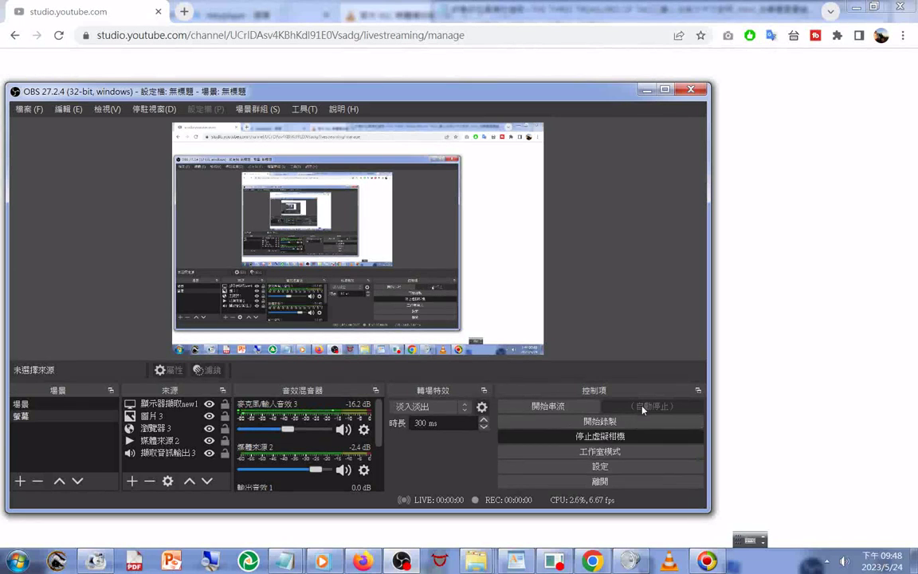
{"action": "left_click", "coordinate": [609, 436]}
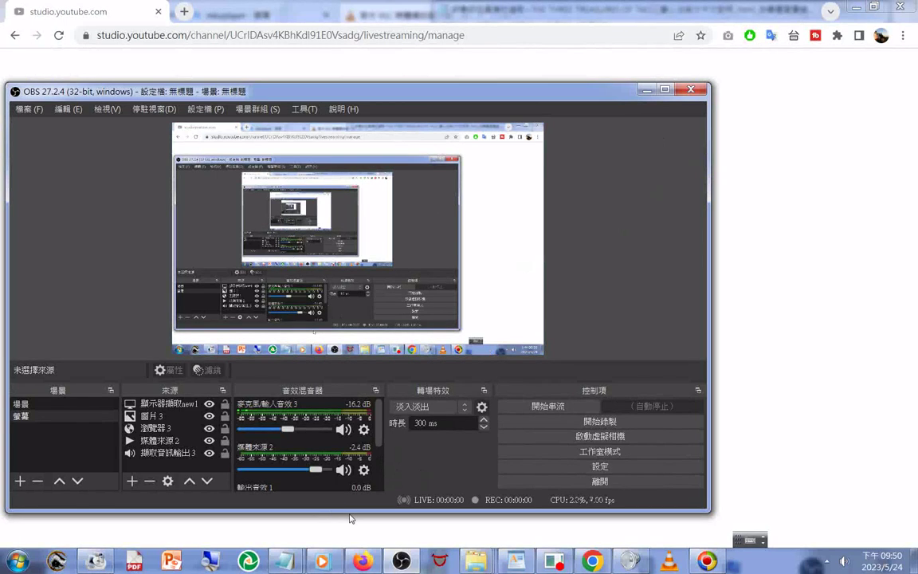
{"action": "left_click", "coordinate": [691, 91]}
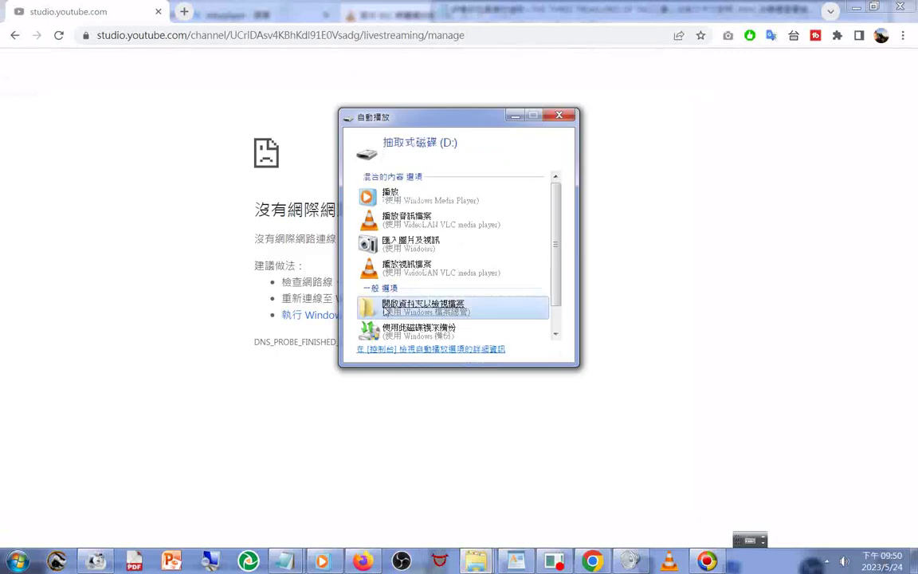
- Open removable disk D: and the Computer overview, and look through the folders and files on D:
{"action": "left_click", "coordinate": [385, 310]}
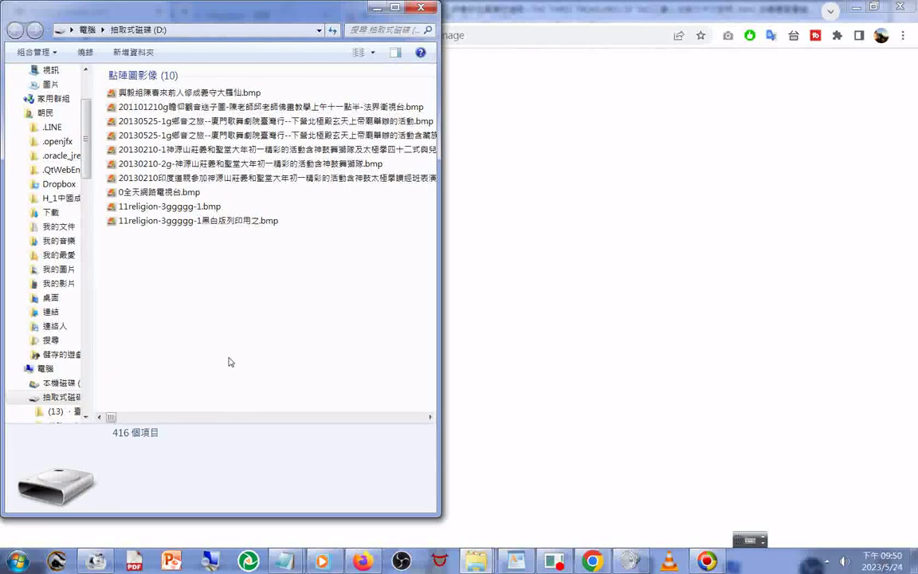
{"action": "scroll", "coordinate": [230, 363], "scroll_direction": "down", "scroll_amount": 3}
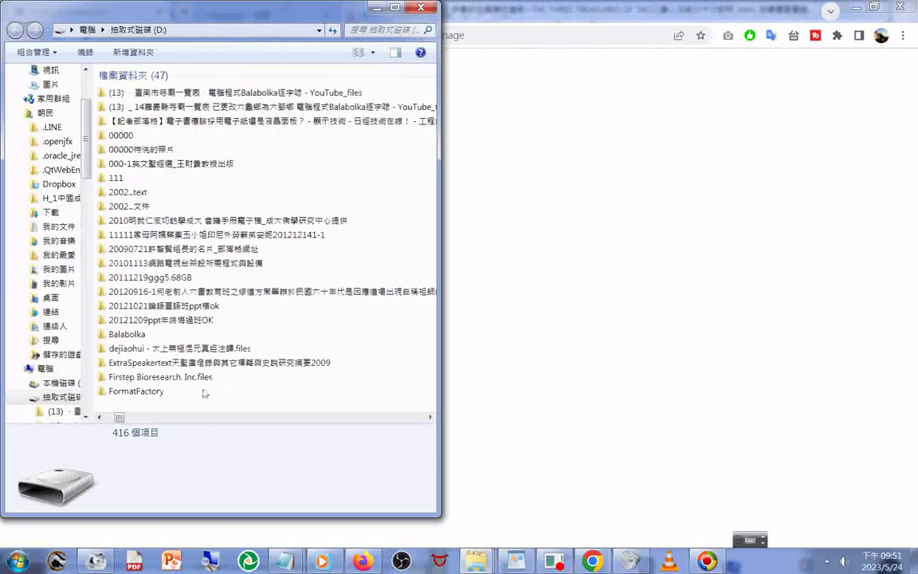
{"action": "left_click", "coordinate": [18, 562]}
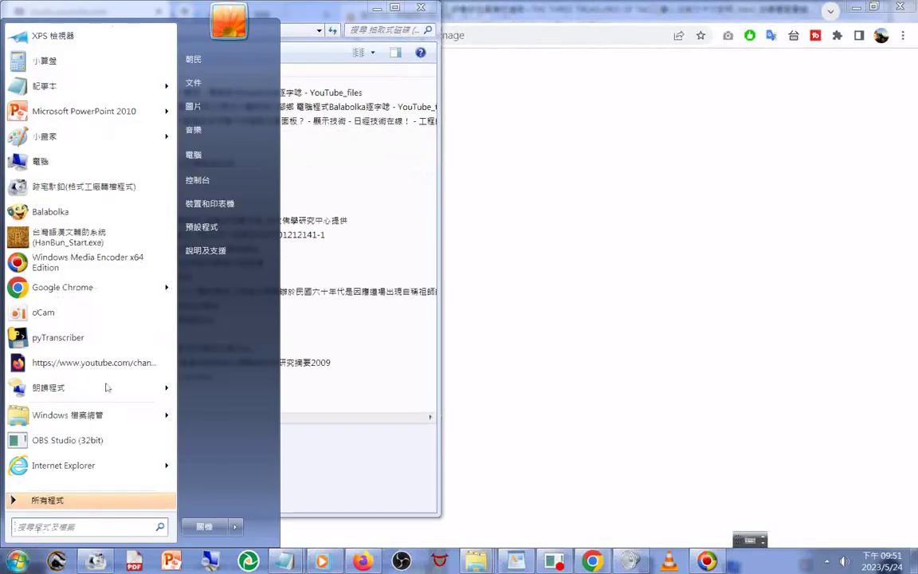
{"action": "left_click", "coordinate": [202, 155]}
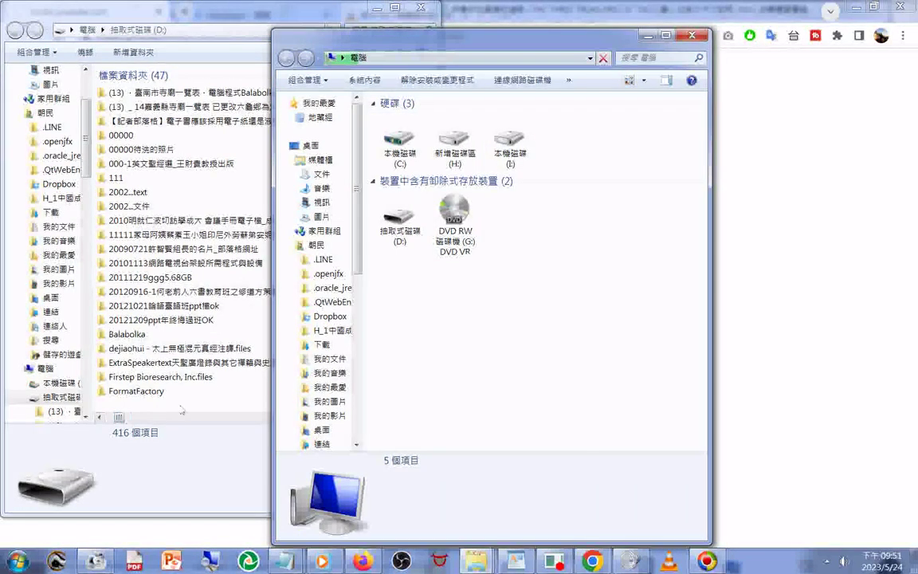
{"action": "left_click", "coordinate": [174, 363]}
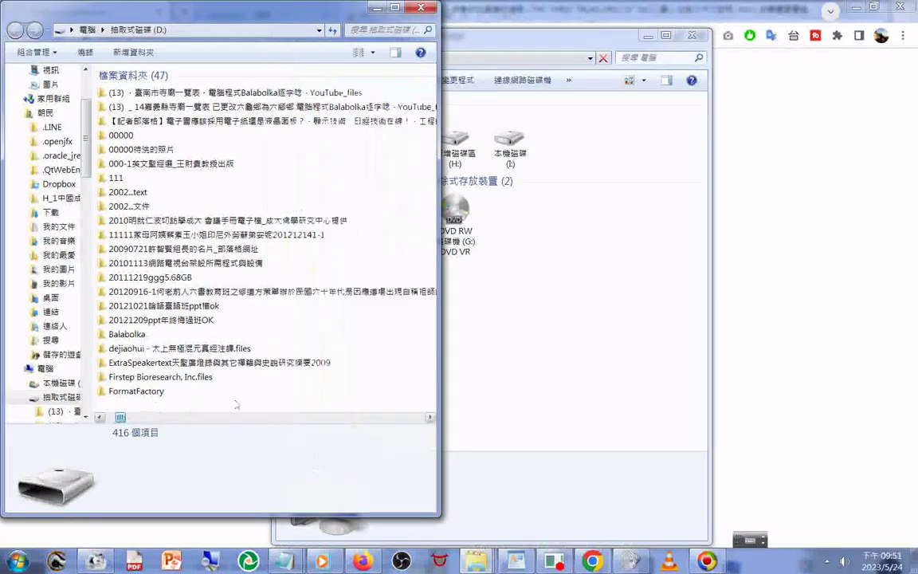
{"action": "left_click", "coordinate": [348, 416]}
{"action": "left_click_drag", "start_coordinate": [348, 416], "coordinate": [406, 416]}
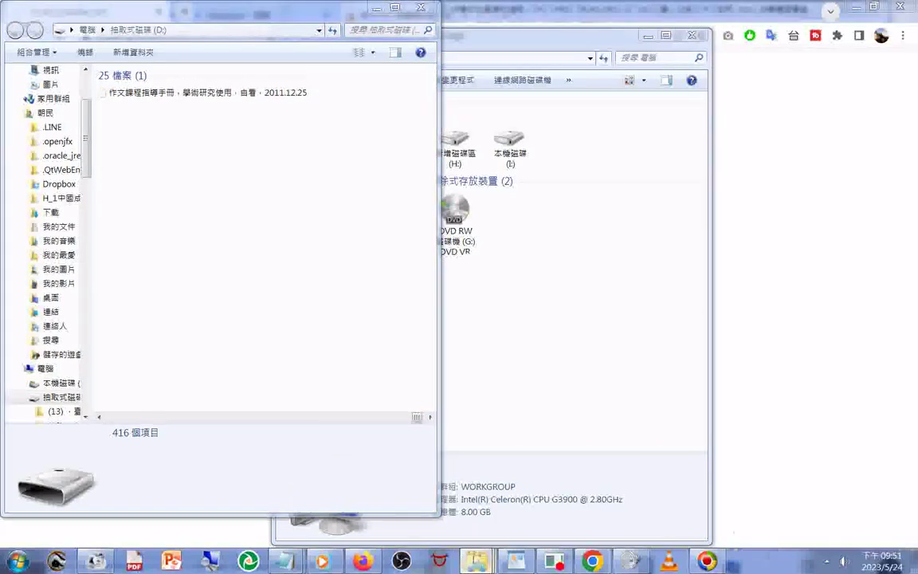
- Open the Desktop folder in a separate window and bring up the program choice for the 961222佛學與人文學方法學術研討會 WAV file
{"action": "right_click", "coordinate": [475, 561]}
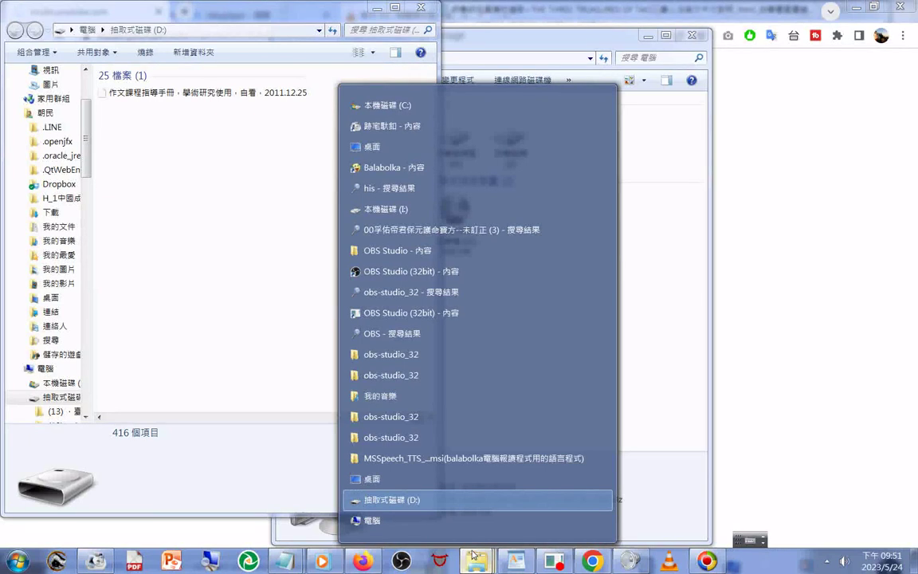
{"action": "left_click", "coordinate": [476, 555]}
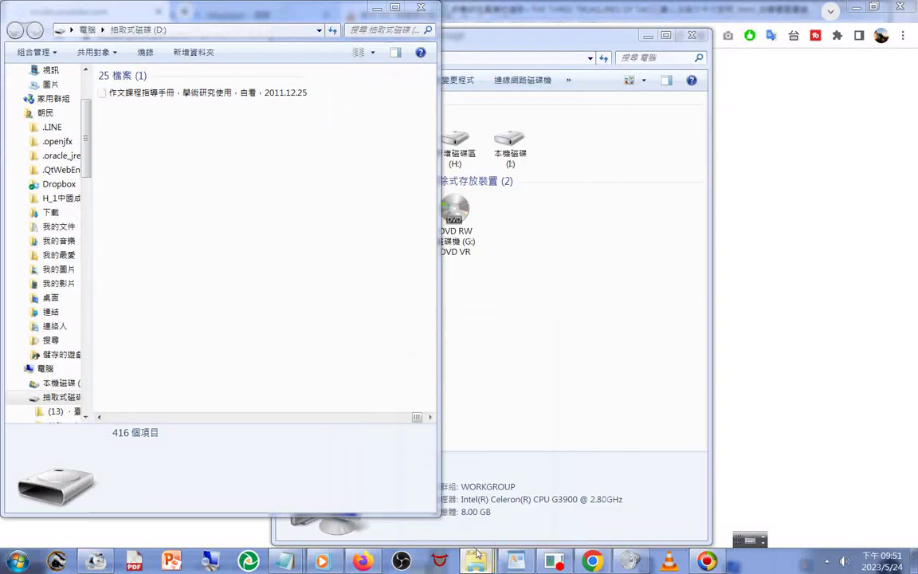
{"action": "right_click", "coordinate": [476, 555]}
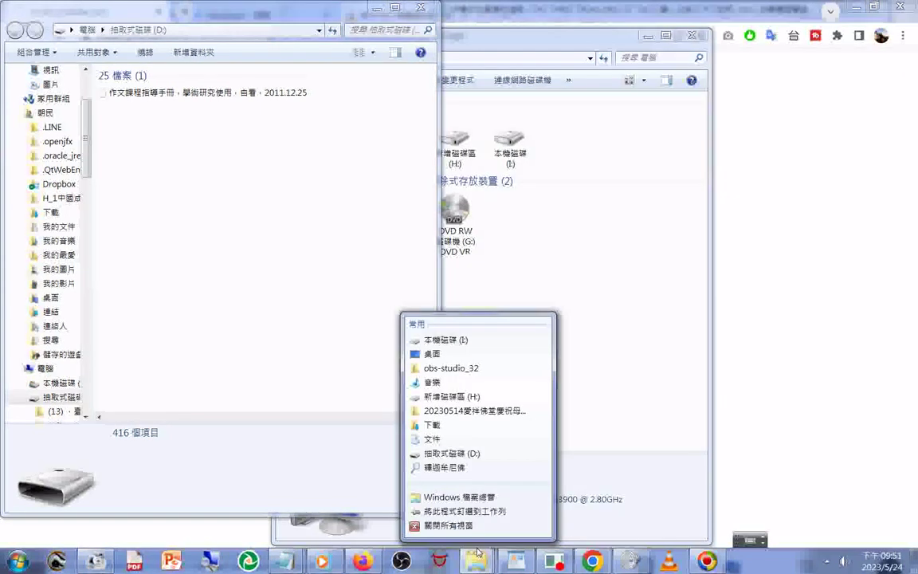
{"action": "left_click", "coordinate": [492, 353]}
{"action": "key", "text": "Return"}
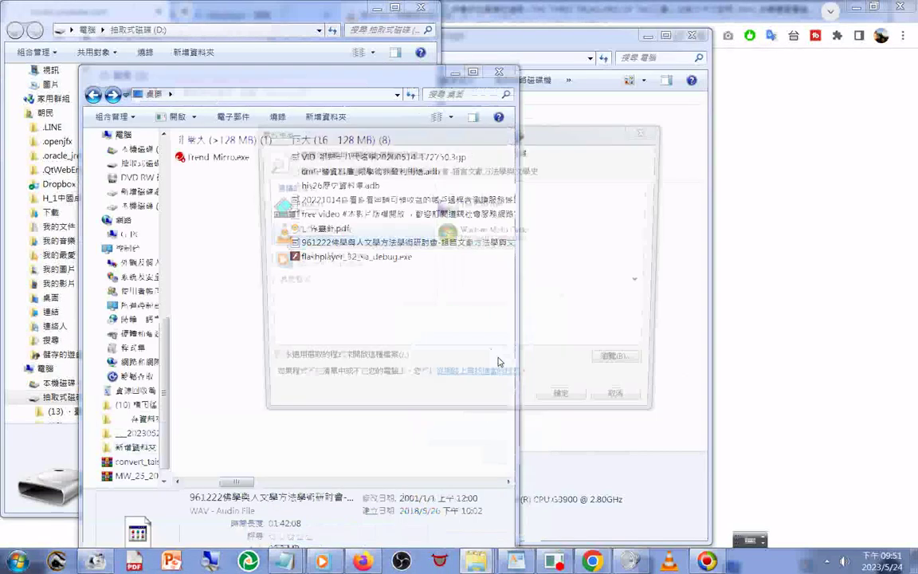